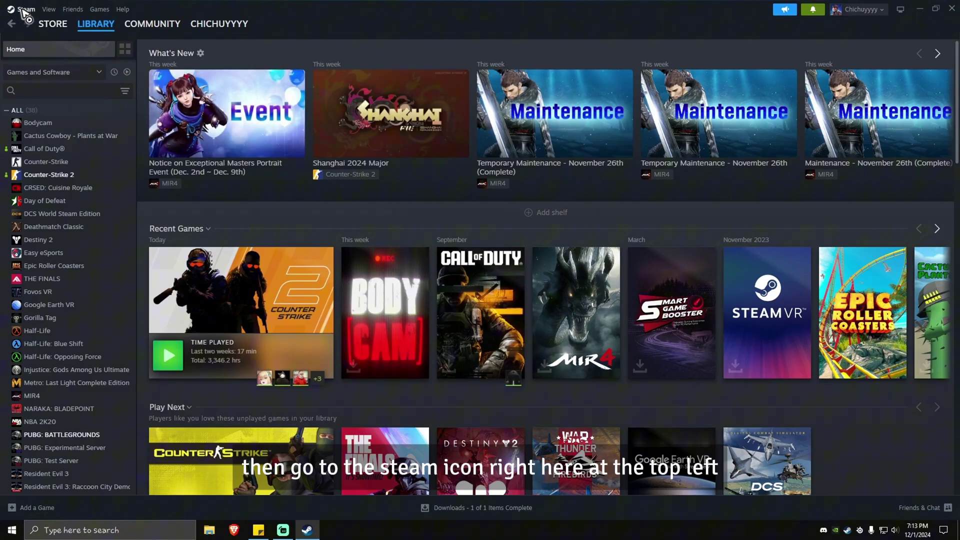
Step: Set Client Beta Participation to No beta chosen in Steam's Interface settings
click(23, 10)
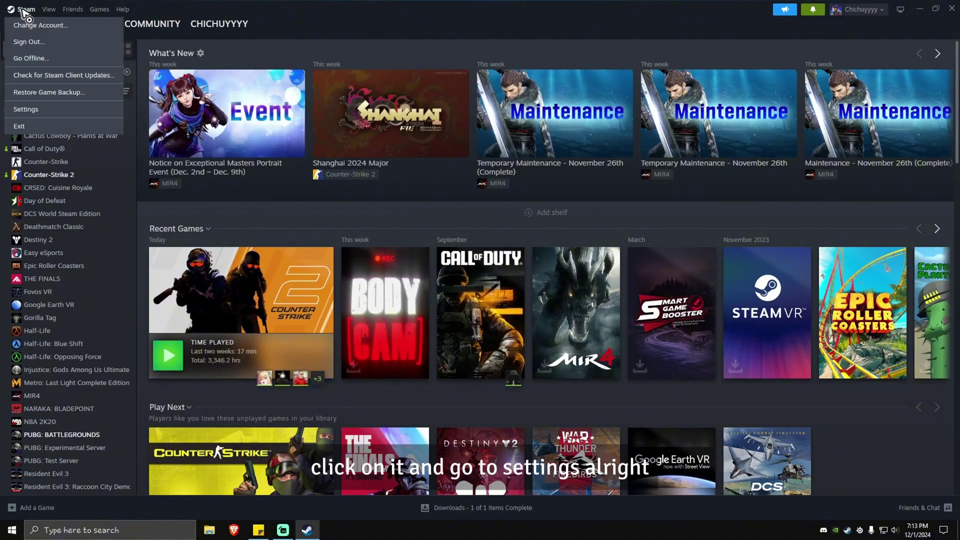
click(30, 110)
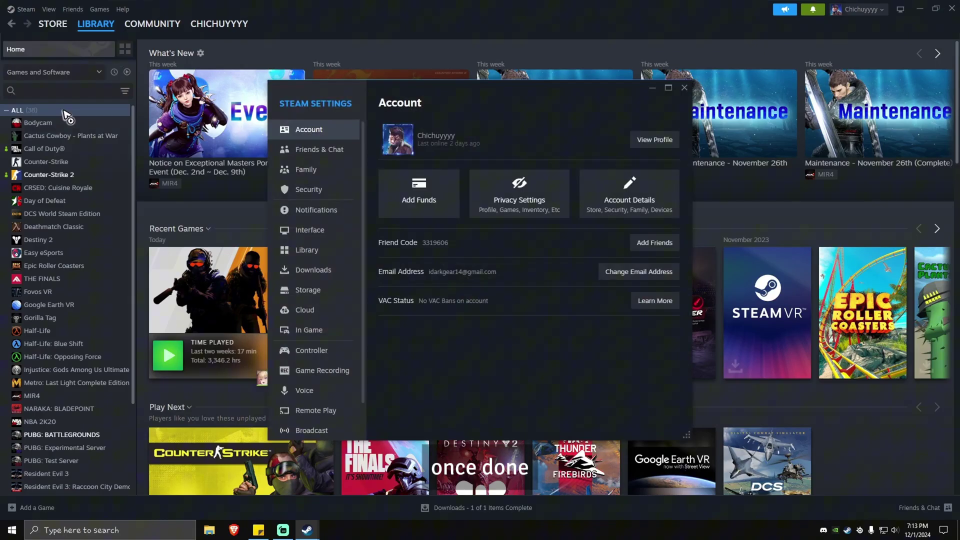
click(339, 237)
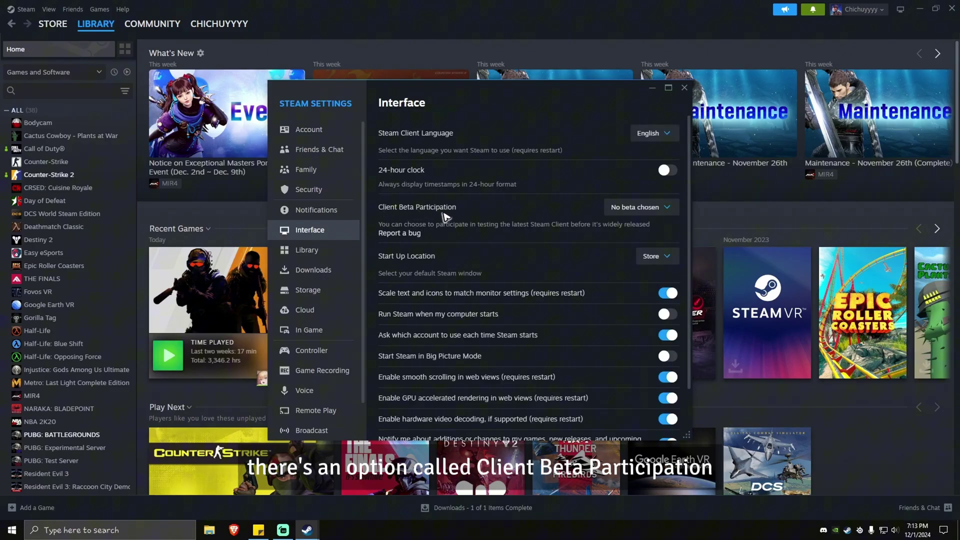
click(667, 210)
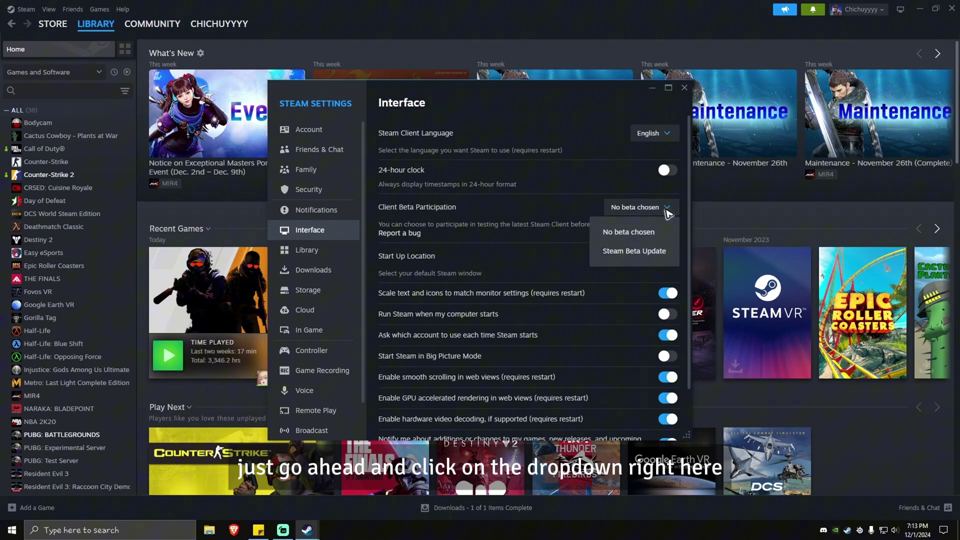
click(638, 231)
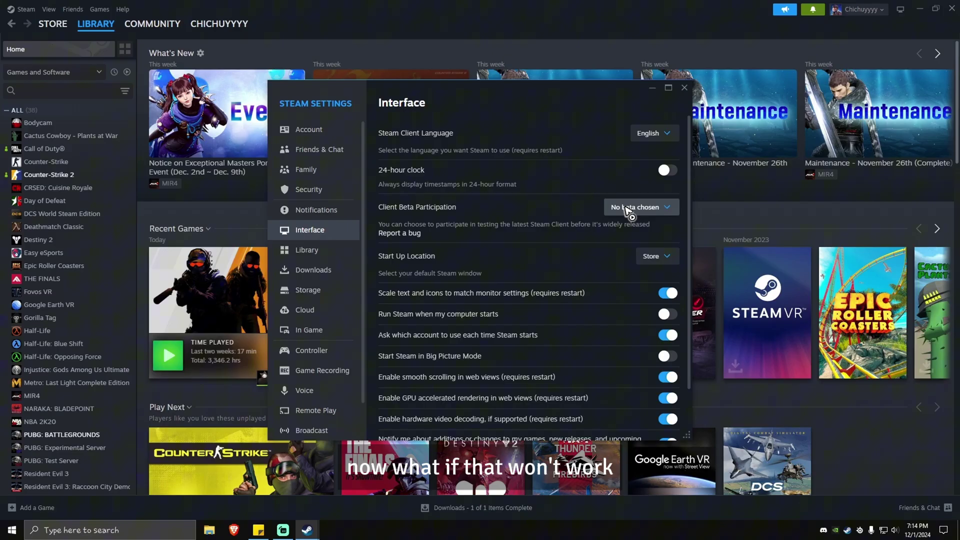
Step: Close the Steam settings and the main Steam window, and refresh the desktop
click(683, 88)
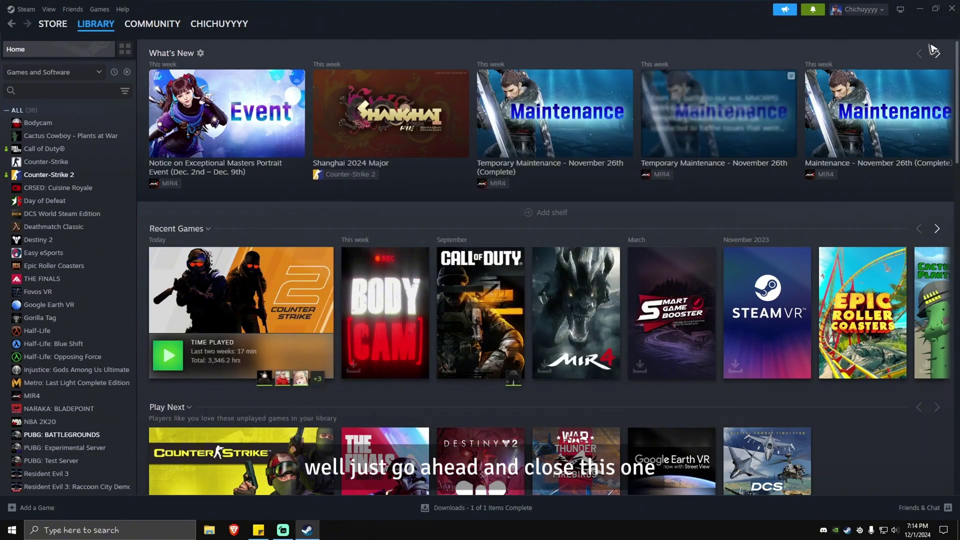
click(951, 9)
right_click(447, 205)
click(477, 233)
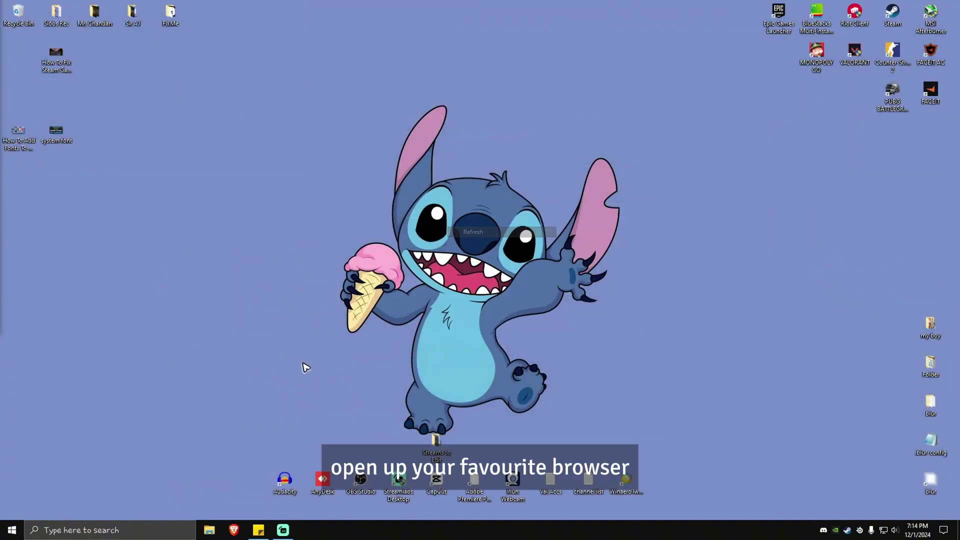
Step: Switch to the Brave browser and go to dll-files.com
click(235, 530)
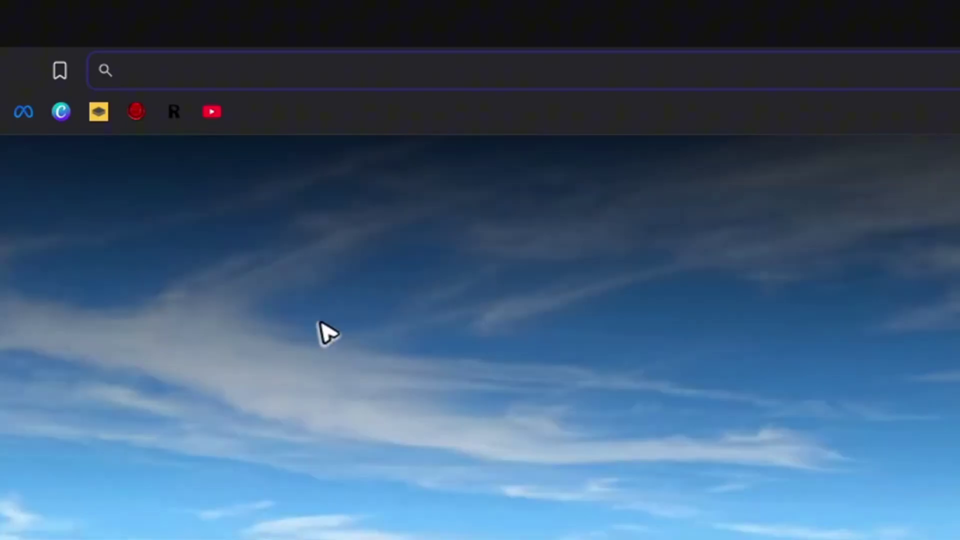
text(dll)
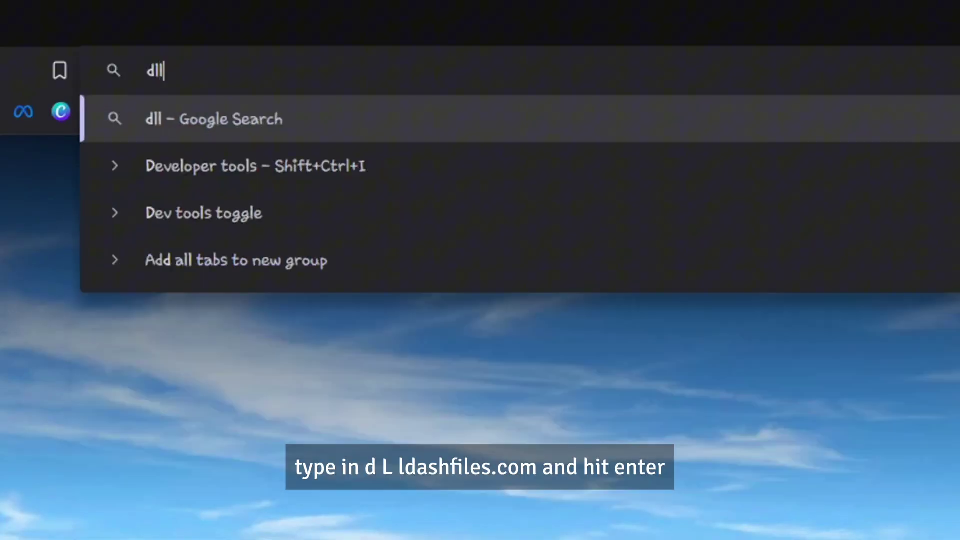
text(-files.com)
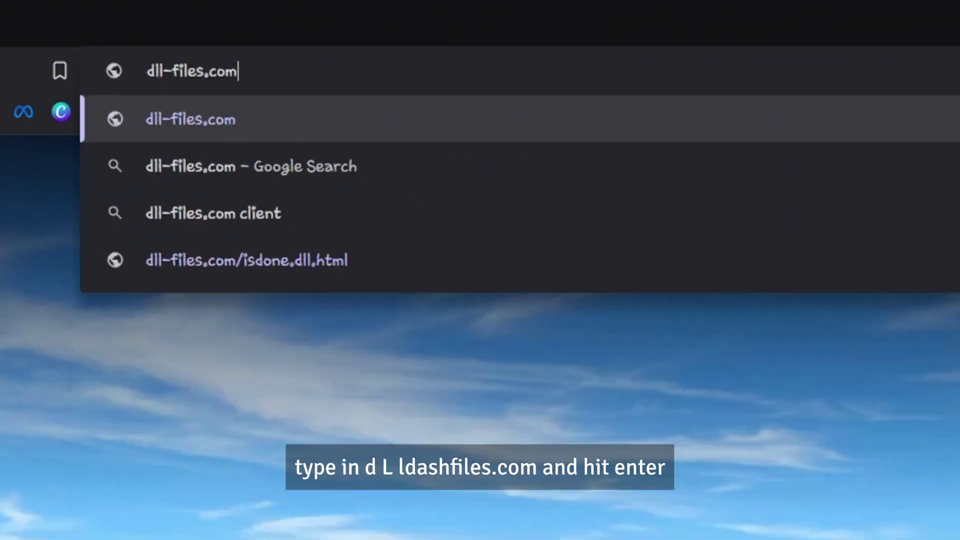
key(Return)
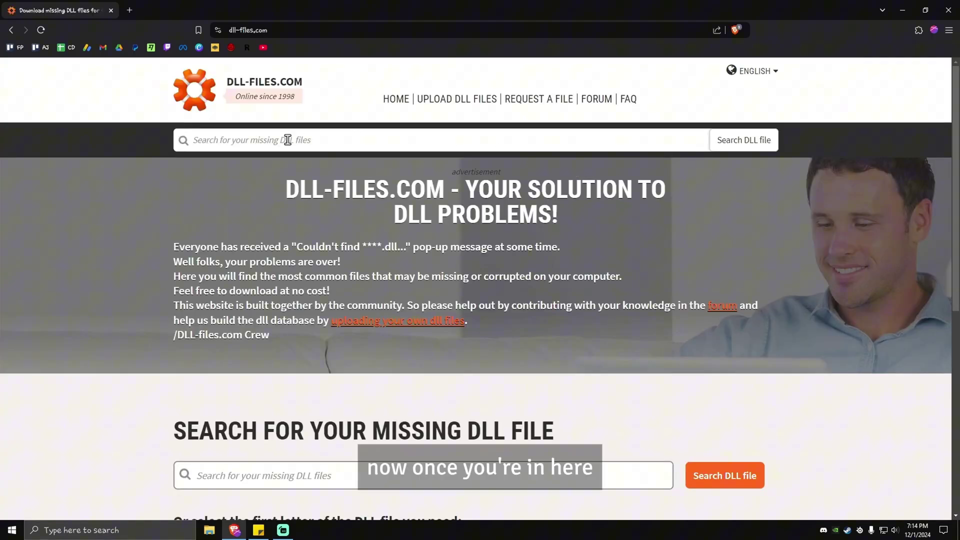
Step: Search the site for steam_api.dll and open that file's page
click(288, 140)
text(steam_api.dll)
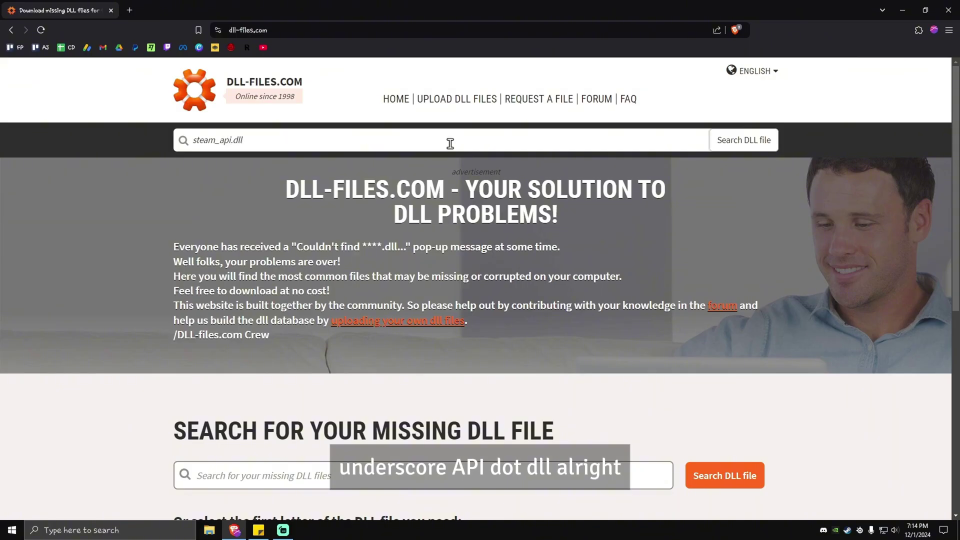
key(Return)
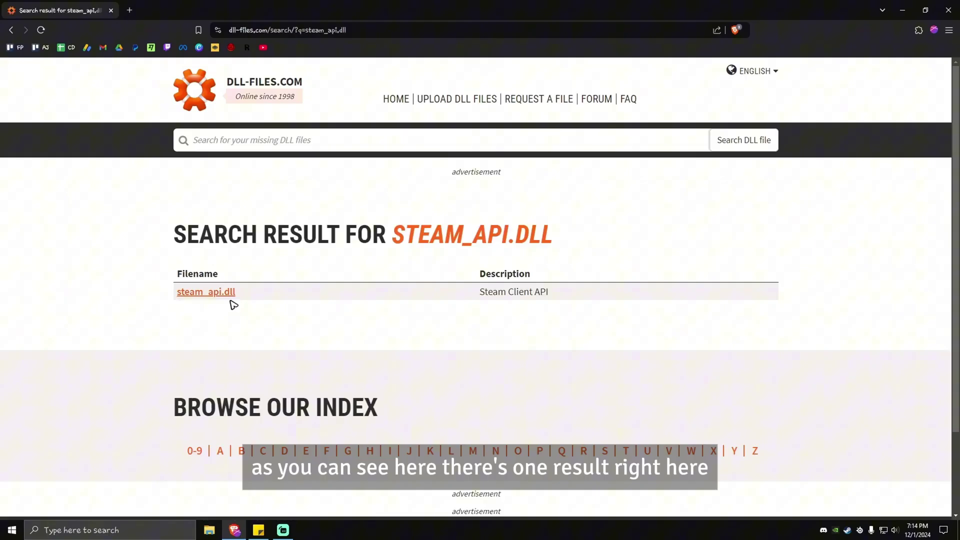
click(230, 293)
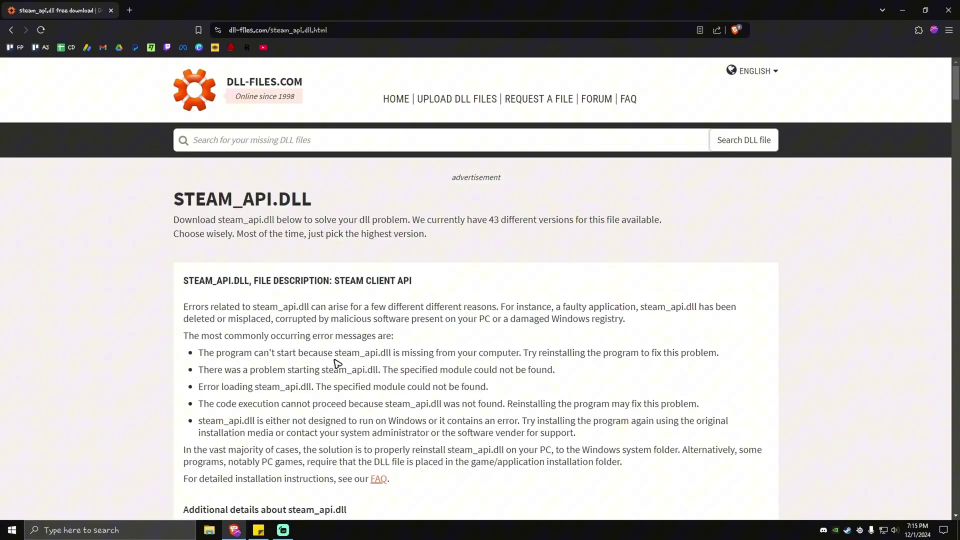
Step: Download the newest steam_api.dll, the first listed version 7.9.87.40, as steam_api.zip into the Compressed downloads folder
scroll(334, 364, down, 6)
scroll(337, 362, down, 5)
scroll(358, 354, up, 3)
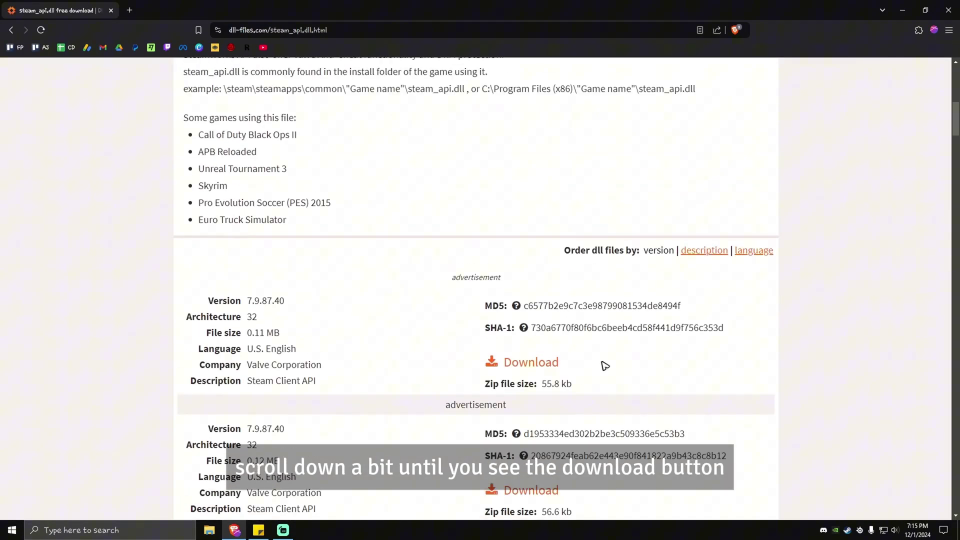
drag(602, 363, 524, 305)
click(461, 332)
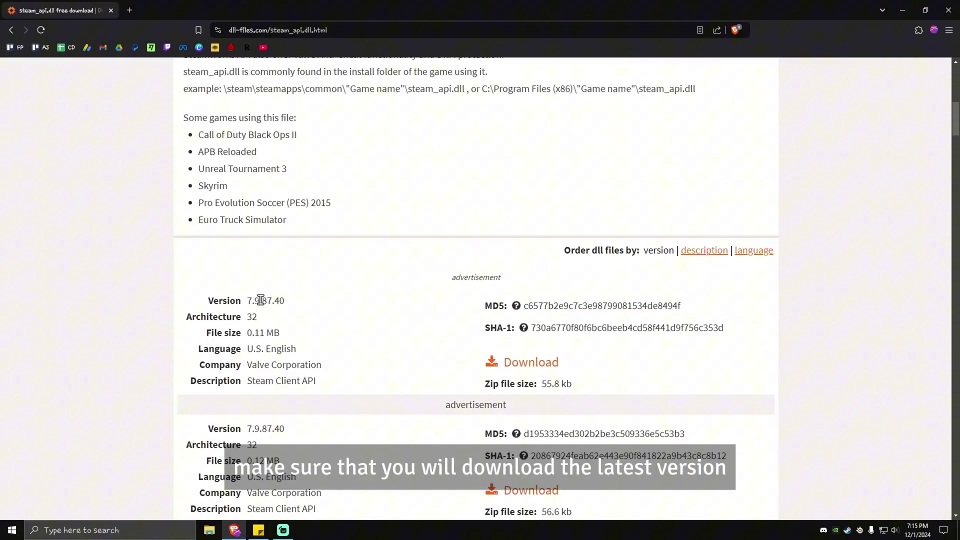
drag(297, 304, 225, 305)
click(406, 420)
click(545, 363)
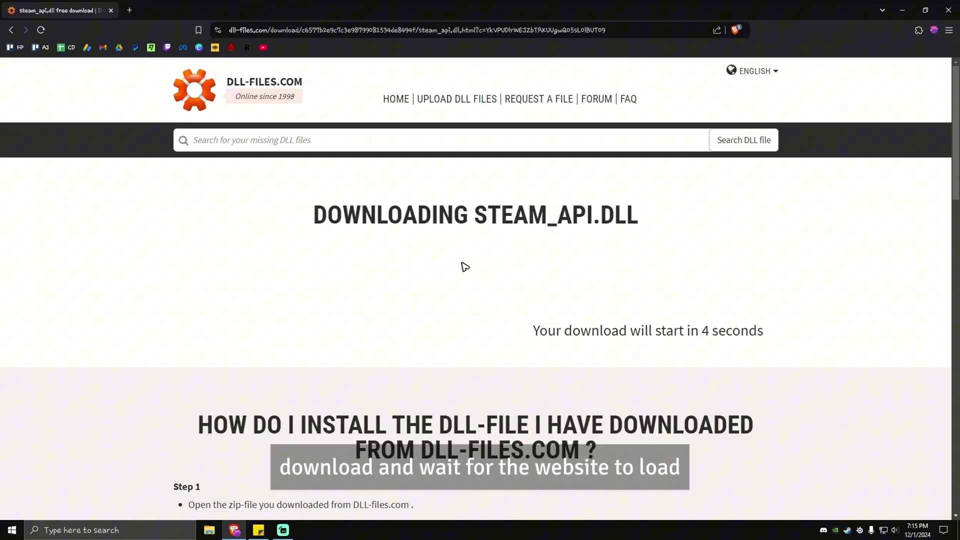
key(ctrl+minus)
key(ctrl+minus)
key(ctrl+plus)
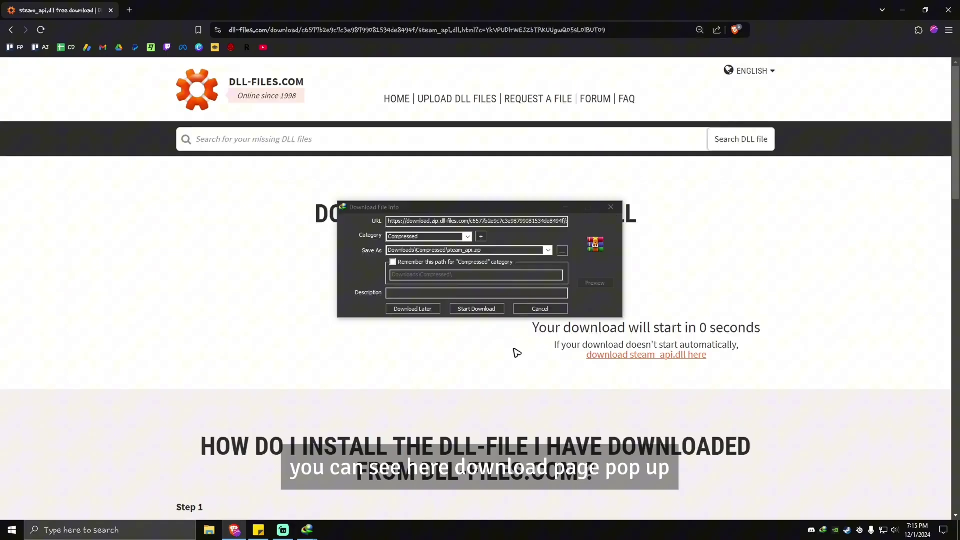
click(477, 309)
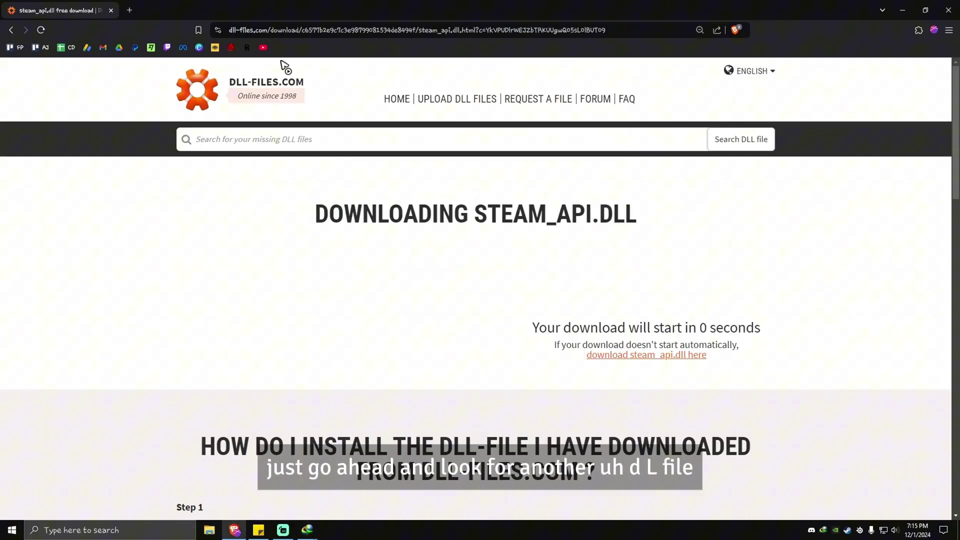
Step: Search the site for steam_api64.dll and open that file's page
click(273, 139)
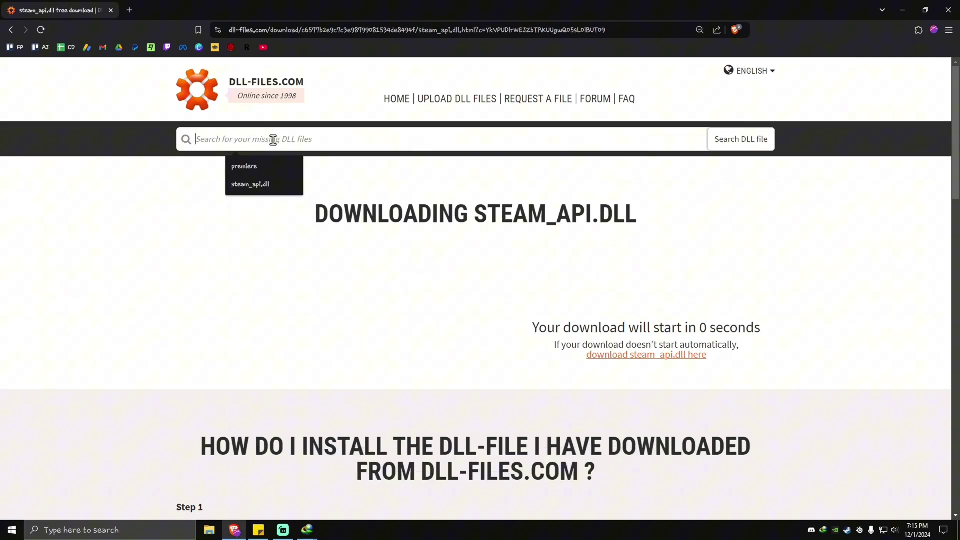
text(steam_a)
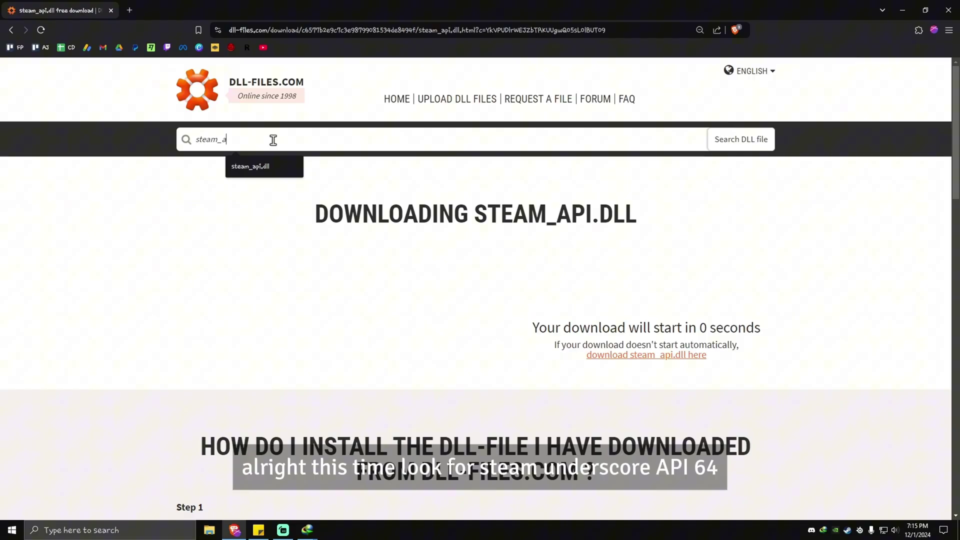
text(64.dll)
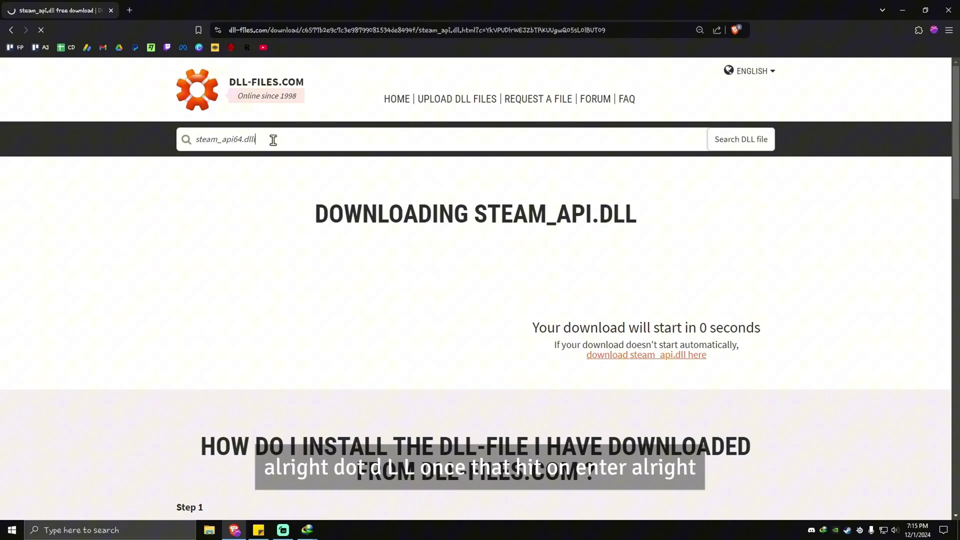
key(Return)
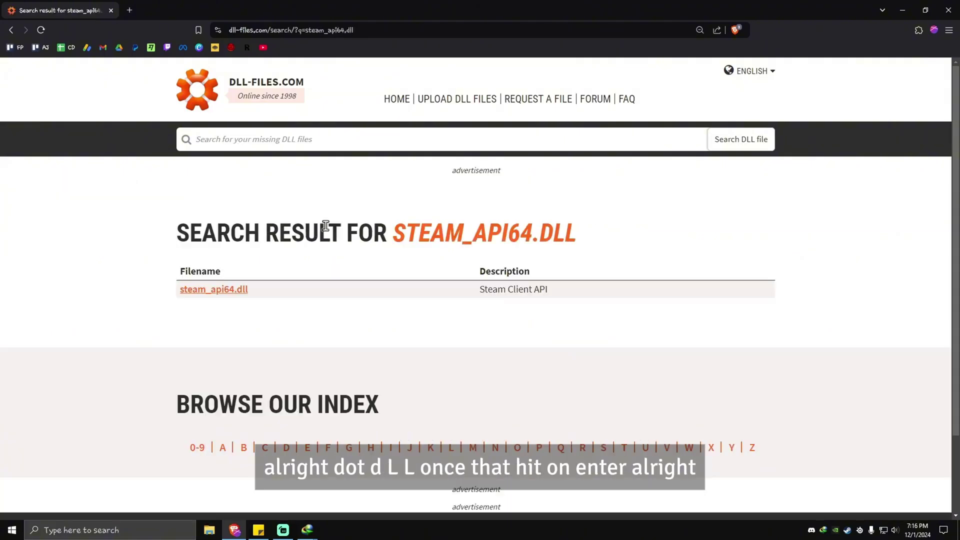
click(231, 291)
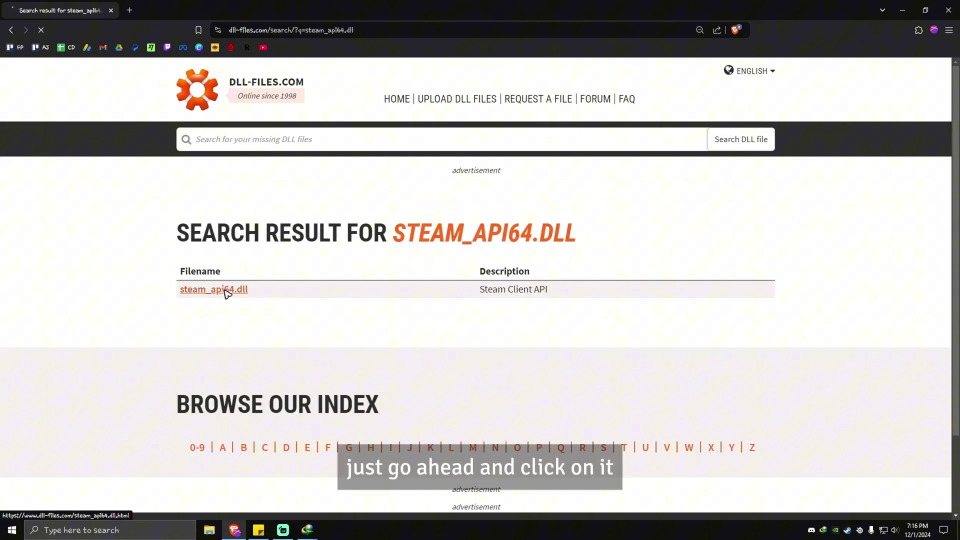
Step: Download the newest steam_api64.dll, version 5.25.65.21, as steam_api64.zip into the Compressed downloads folder
scroll(394, 345, down, 9)
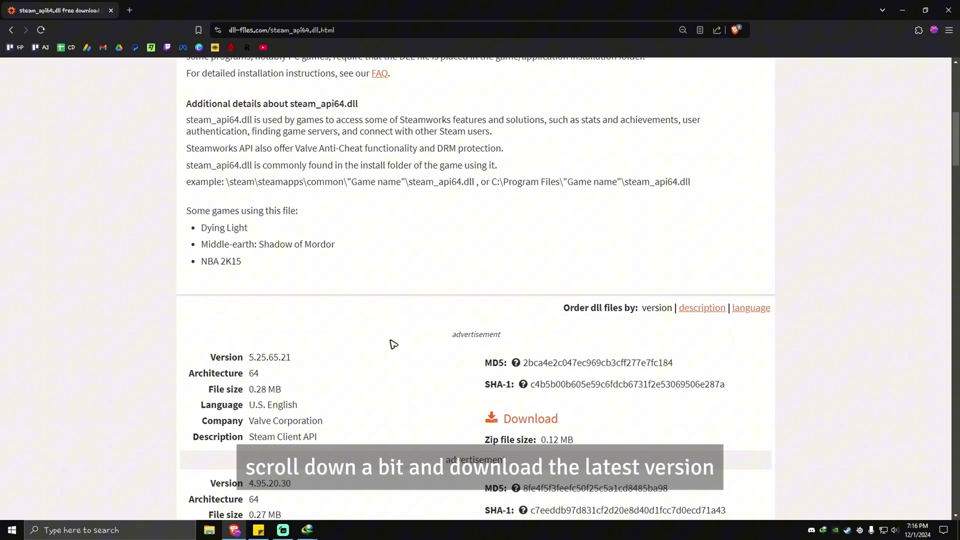
drag(291, 307, 259, 308)
click(259, 308)
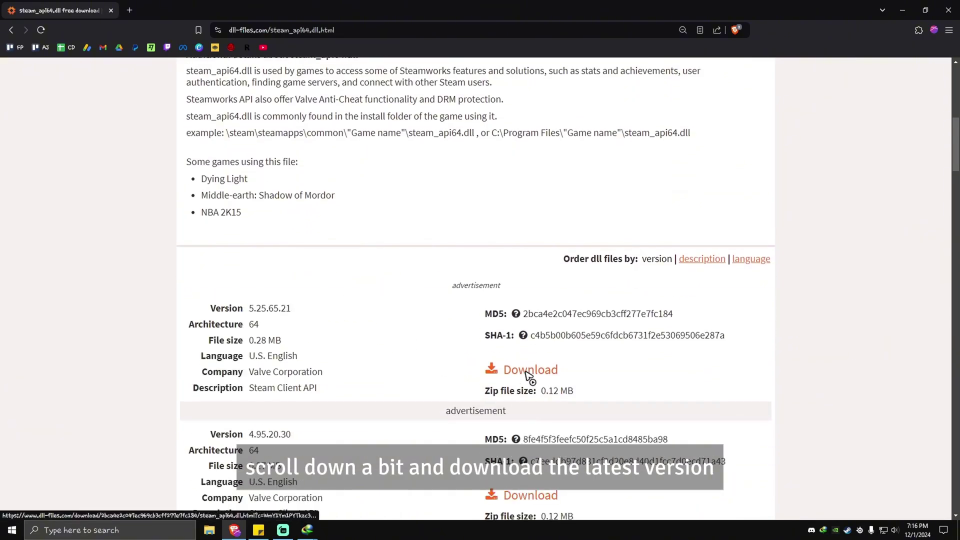
click(527, 371)
drag(532, 328, 757, 327)
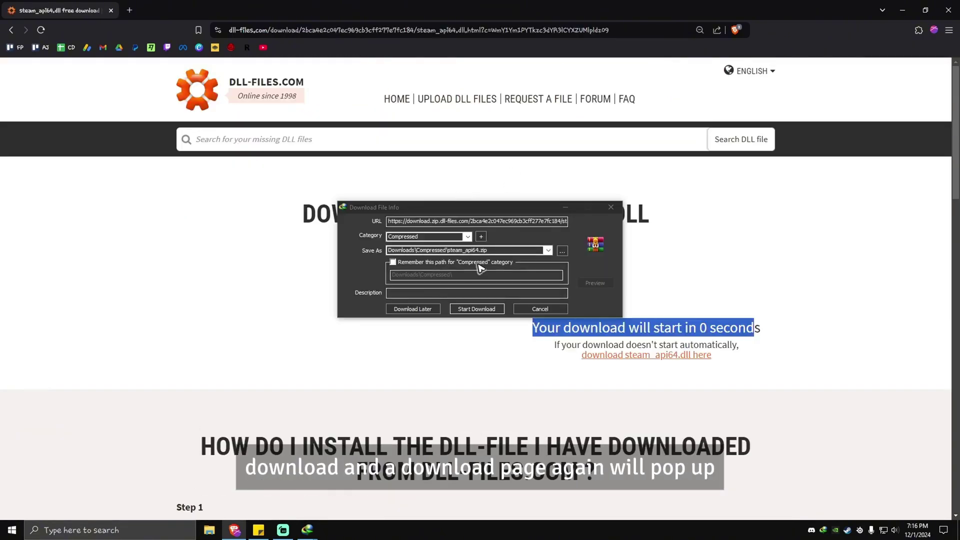
click(475, 309)
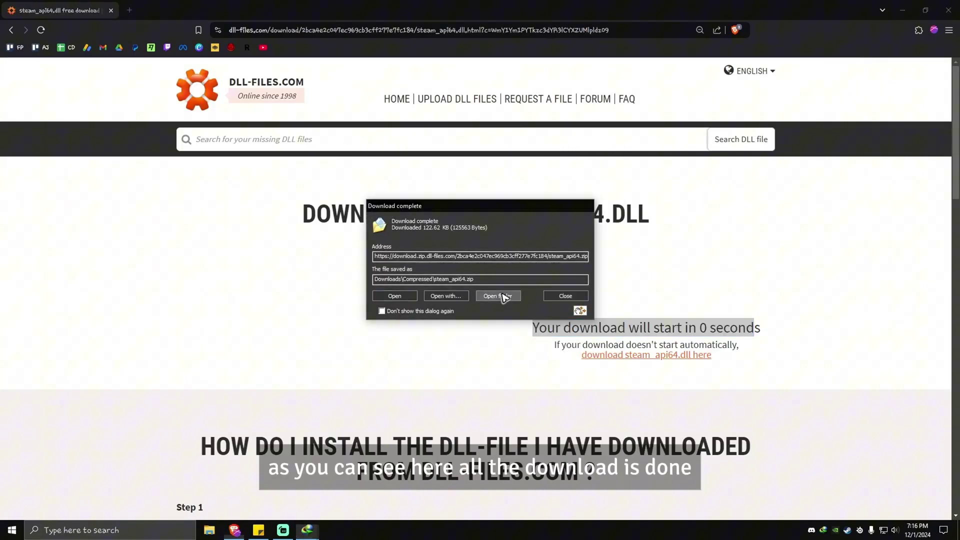
Step: Move the steam_api and steam_api64 archives from the Compressed downloads folder to the desktop, and line up the two loose image icons beside the other image
click(497, 296)
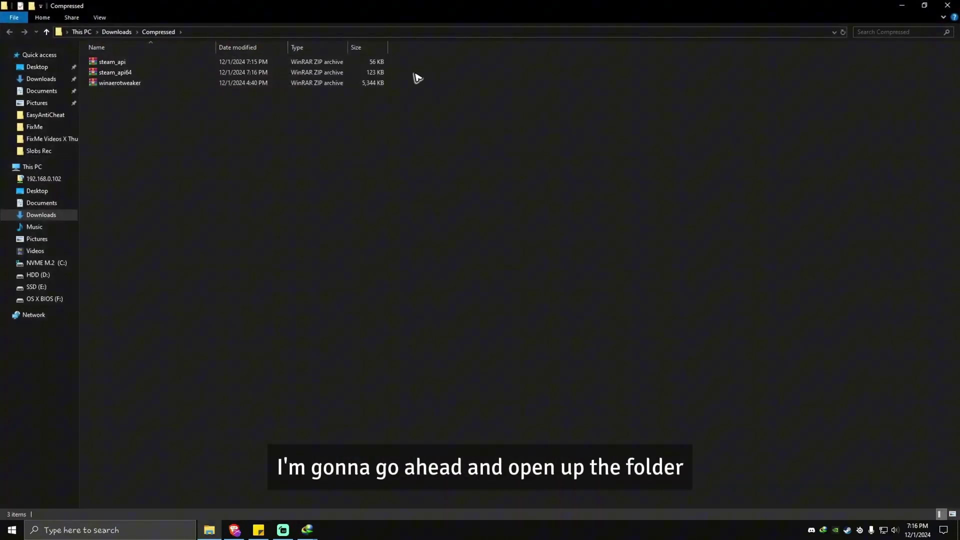
drag(393, 71, 241, 59)
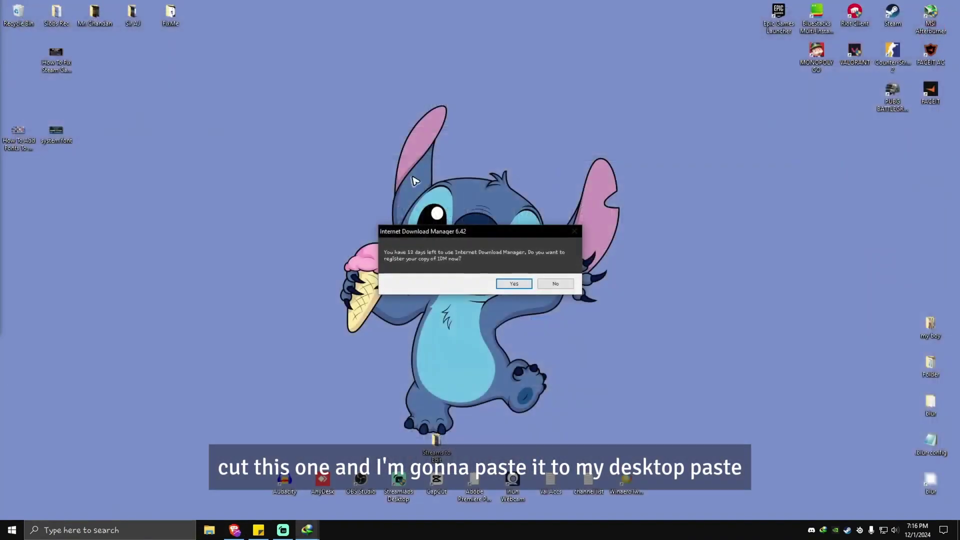
right_click(284, 131)
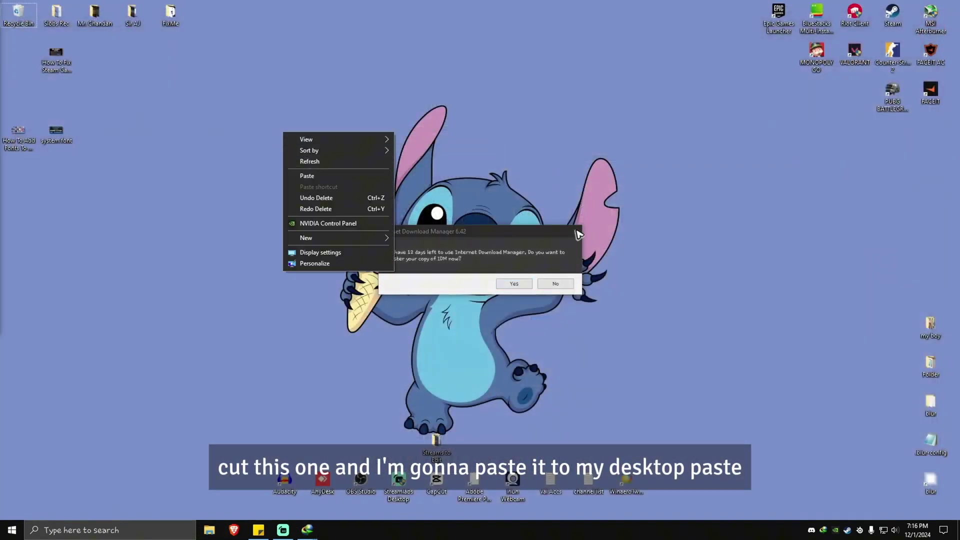
right_click(298, 280)
click(322, 324)
drag(206, 322, 323, 248)
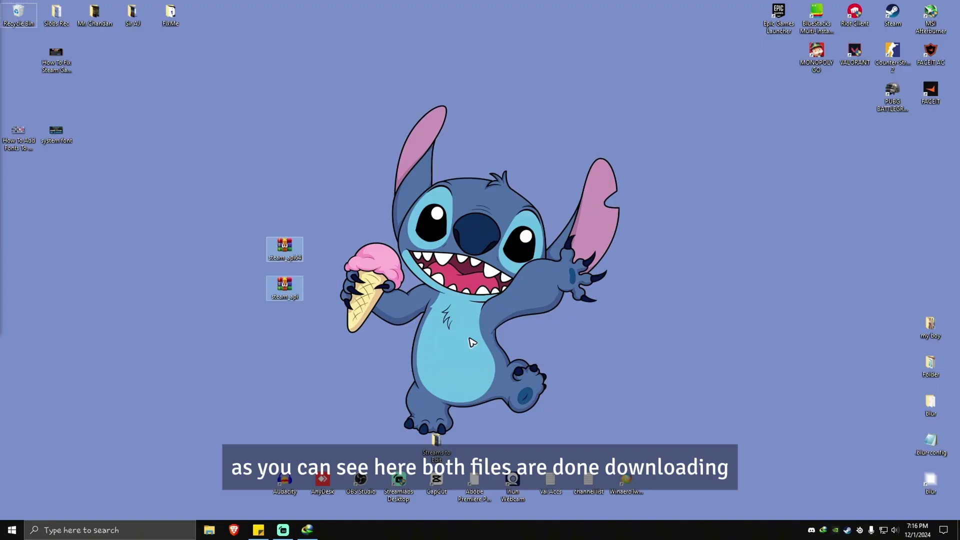
drag(114, 186, 94, 56)
drag(268, 383, 306, 246)
Step: Extract the steam_api64 archive directly onto the desktop
click(286, 248)
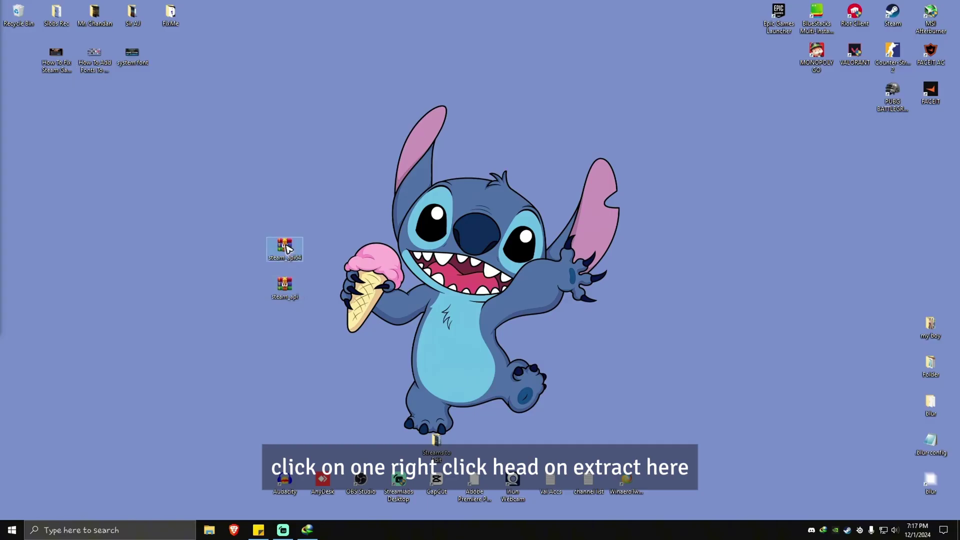
right_click(287, 248)
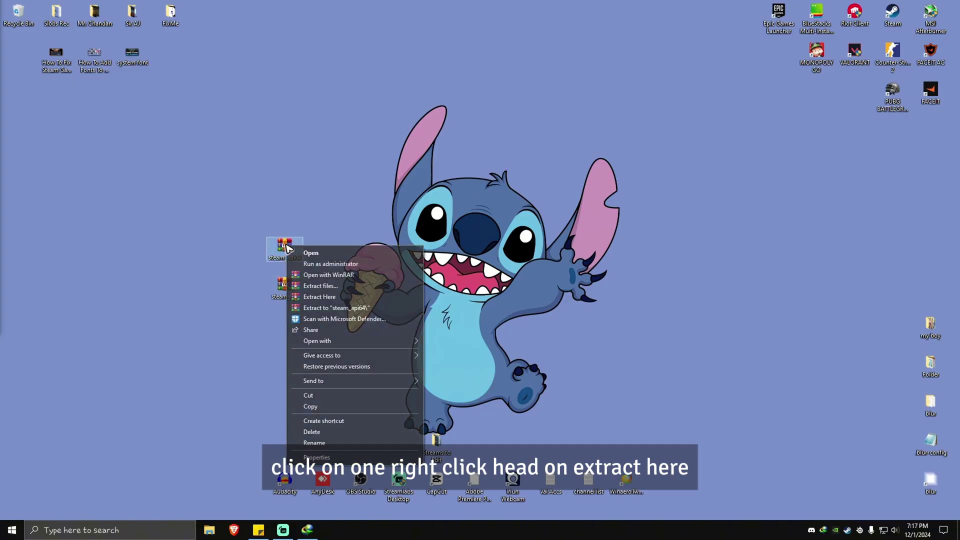
click(334, 299)
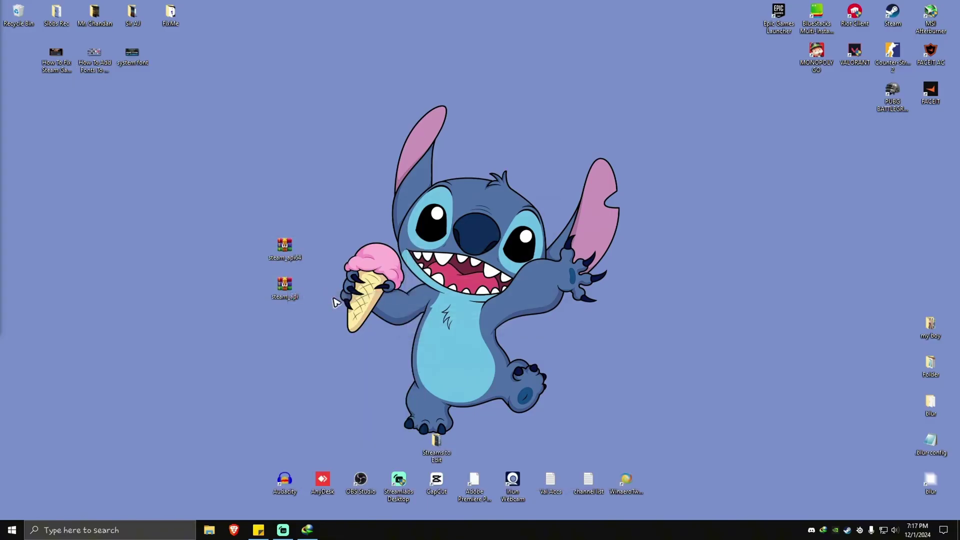
Step: Delete the extracted README file from the desktop and place steam_api64.dll beside the steam_api64 archive
drag(43, 229, 25, 92)
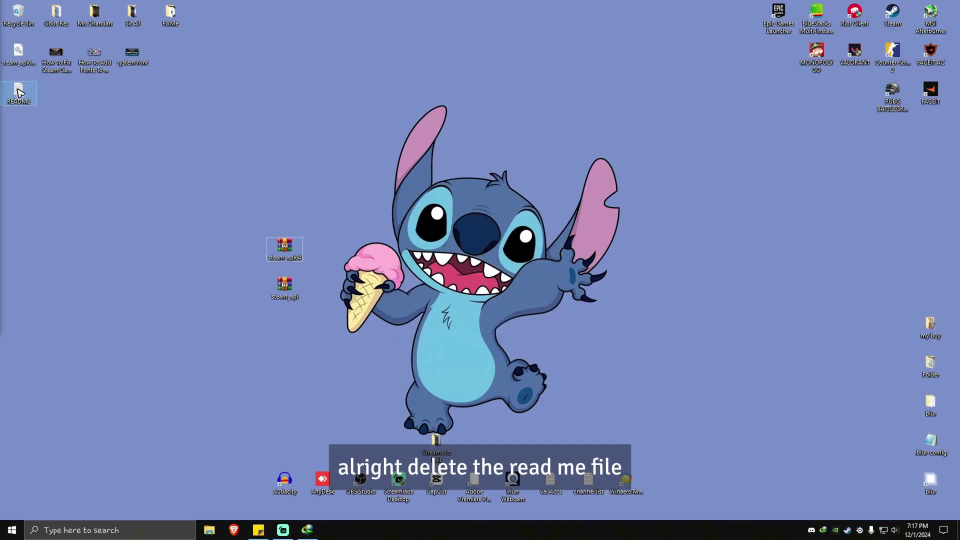
key(Delete)
drag(17, 52, 209, 250)
Step: Extract the steam_api archive directly onto the desktop
click(289, 294)
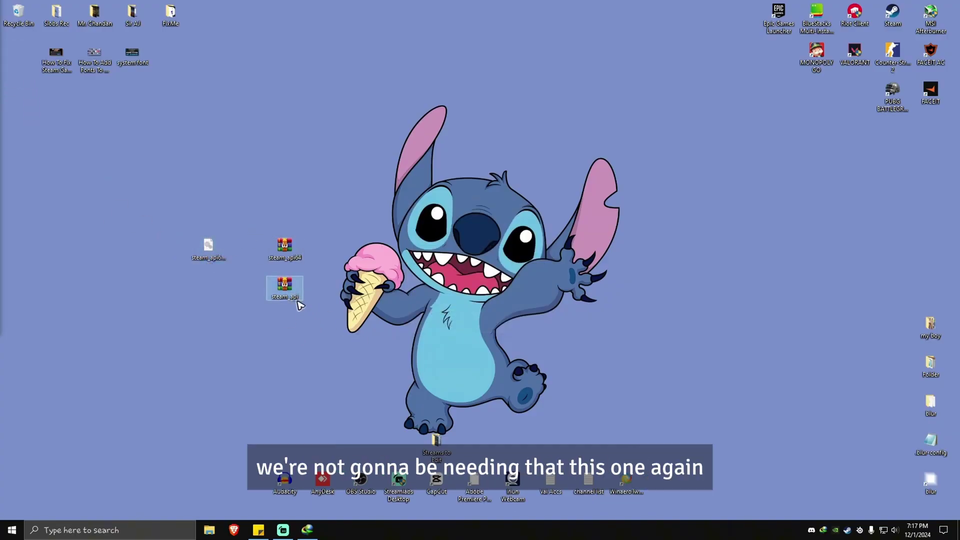
right_click(278, 289)
click(326, 340)
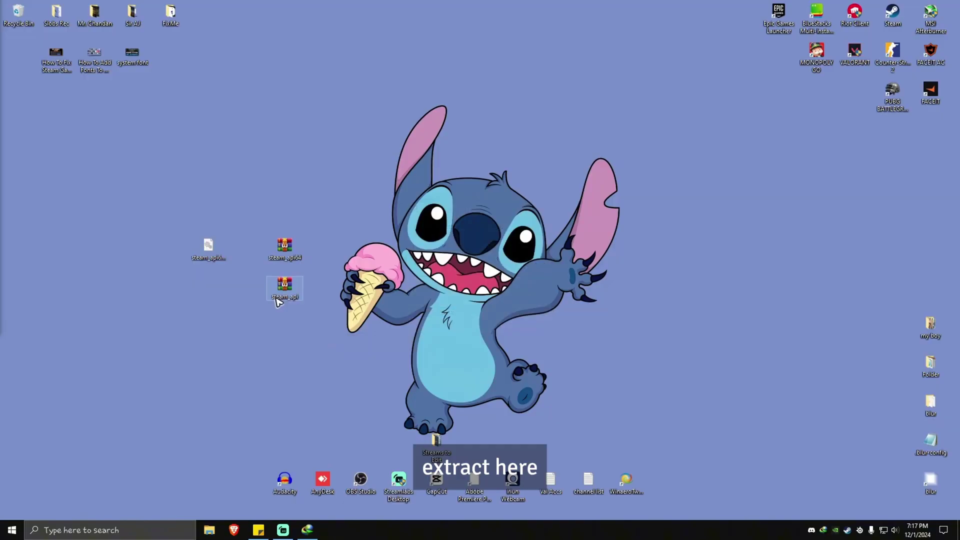
Step: Delete the README that came with the steam_api archive and place steam_api.dll directly below steam_api64.dll
click(18, 92)
key(Delete)
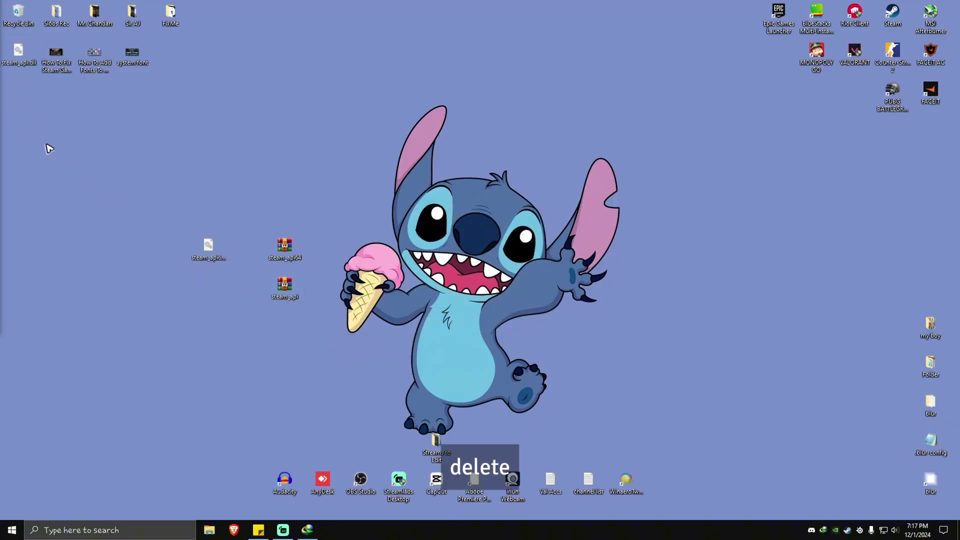
drag(19, 55, 214, 314)
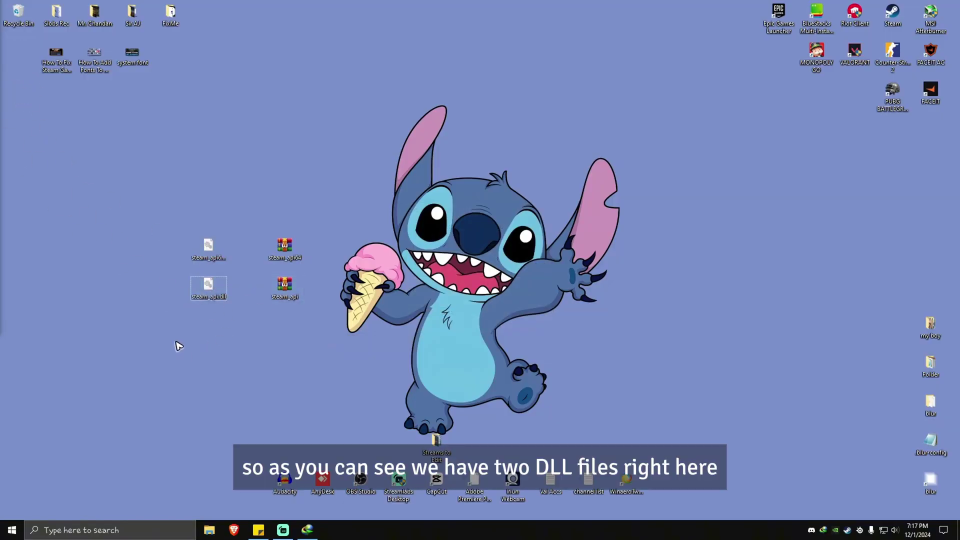
Step: Cut both steam_api64.dll and steam_api.dll from the desktop
drag(178, 346, 255, 207)
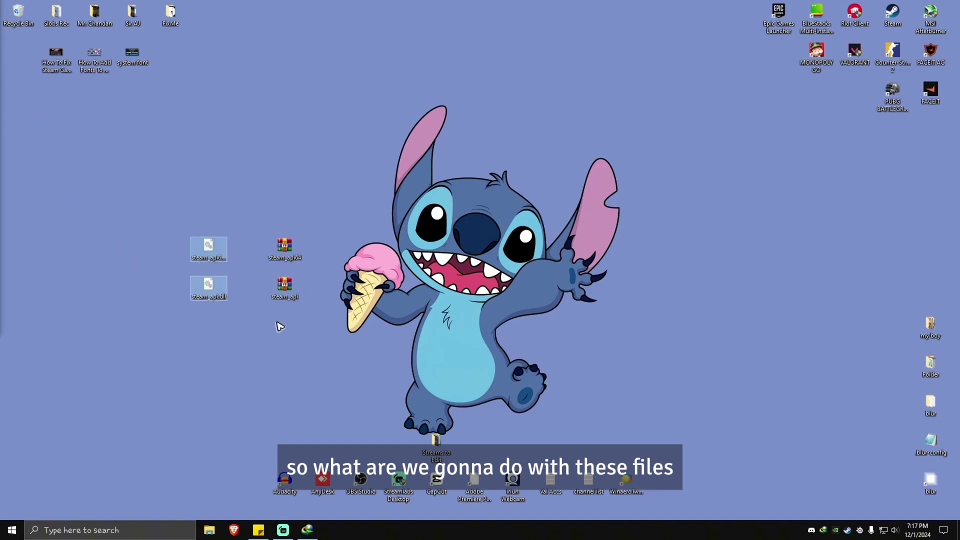
click(217, 317)
drag(177, 382, 243, 170)
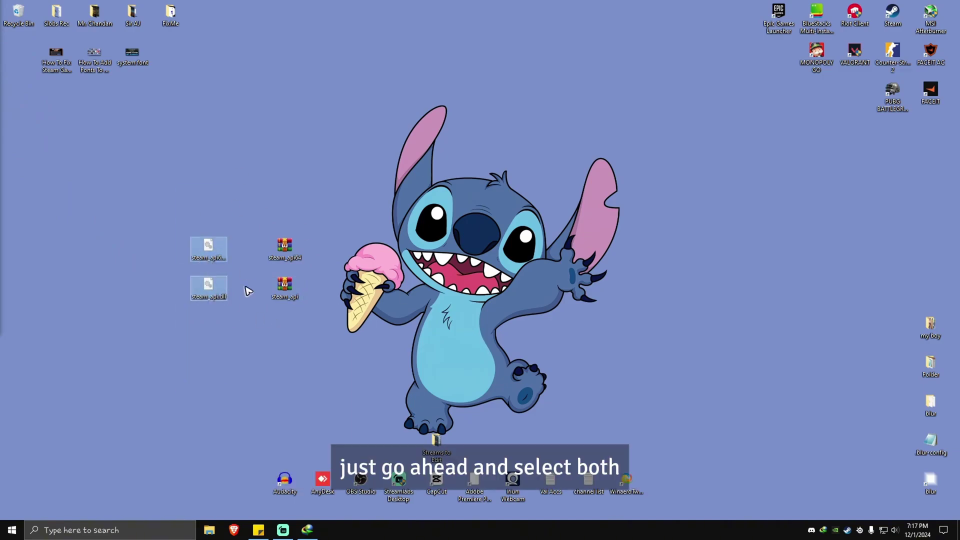
right_click(212, 253)
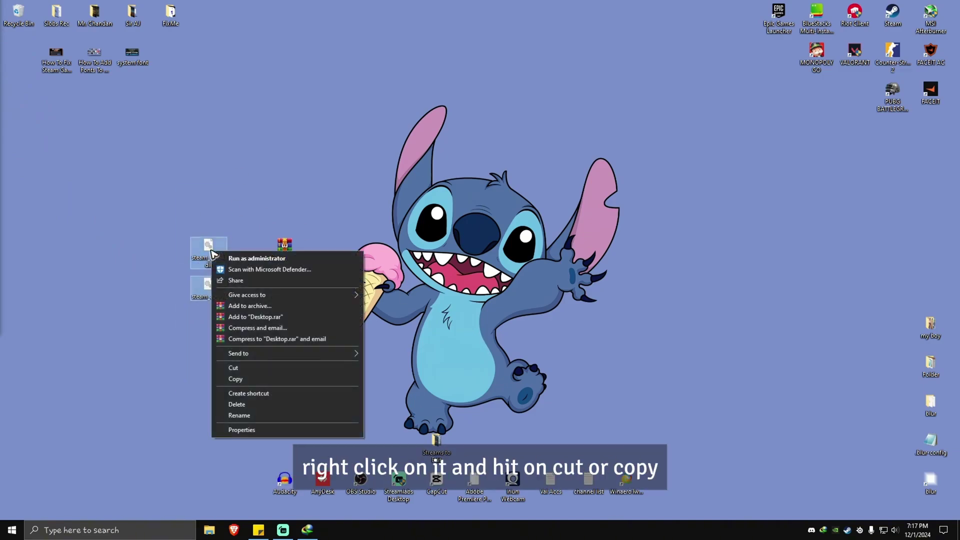
click(255, 370)
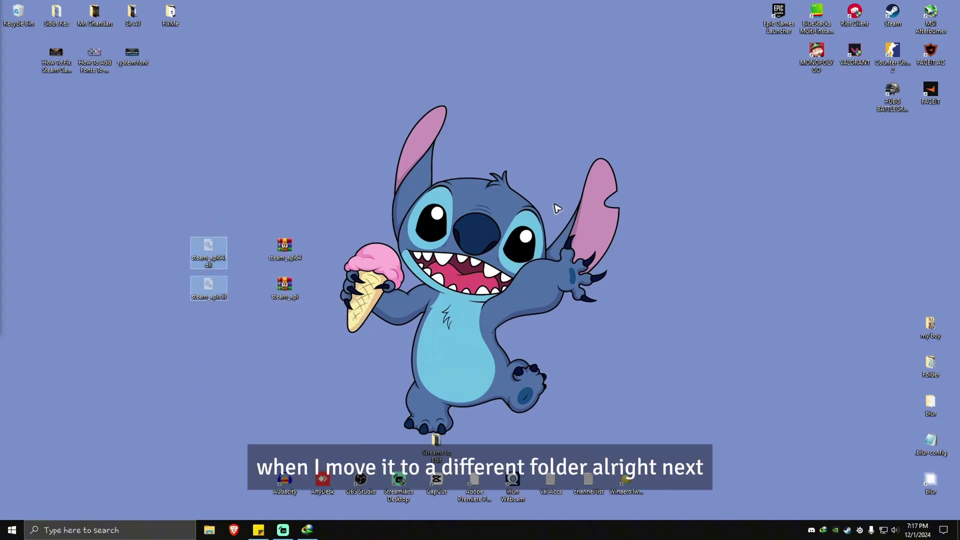
Step: Switch to Steam and open the game library
click(848, 531)
right_click(848, 530)
click(864, 418)
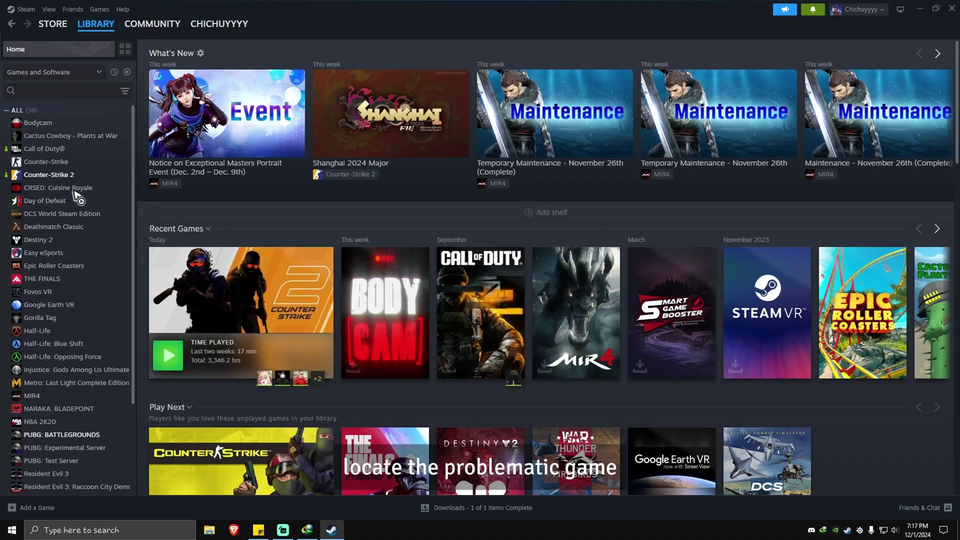
Step: Browse the local files of Counter-Strike 2 from the library
click(54, 175)
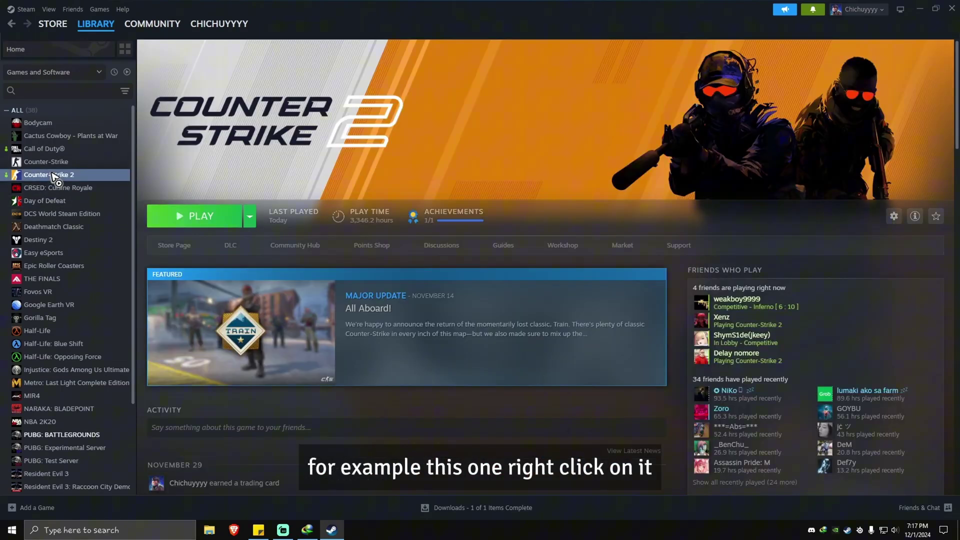
right_click(54, 176)
mouse_move(86, 231)
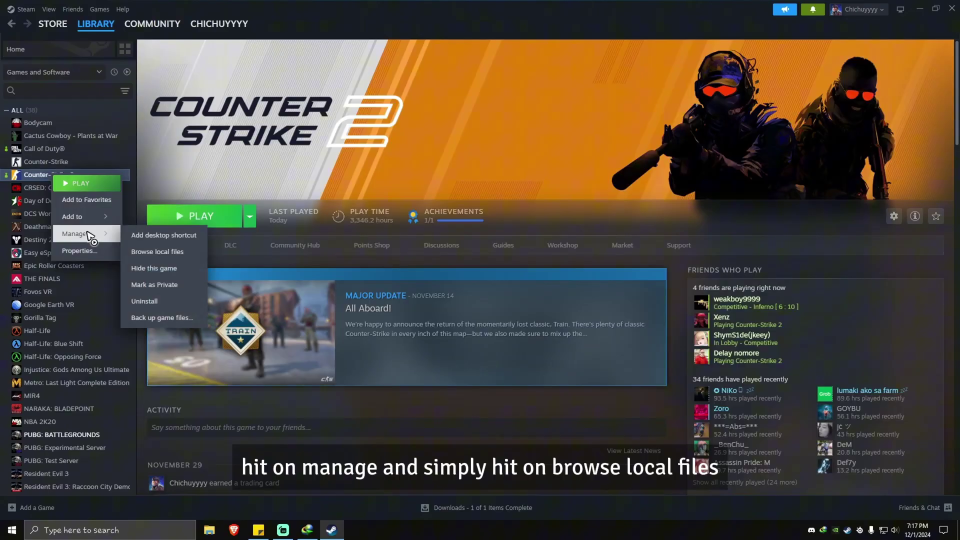
click(168, 257)
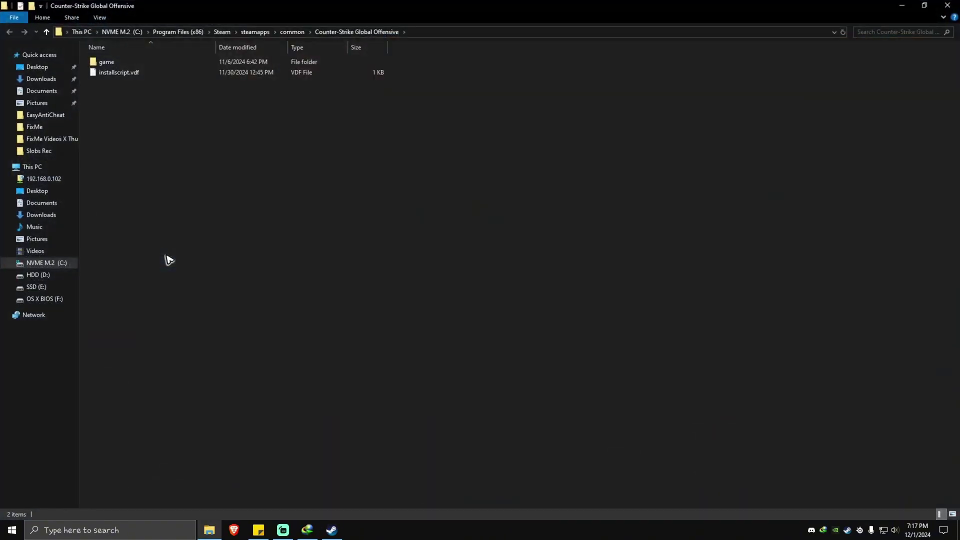
Step: Open the game's game\bin\win64 folder
double_click(110, 63)
double_click(113, 63)
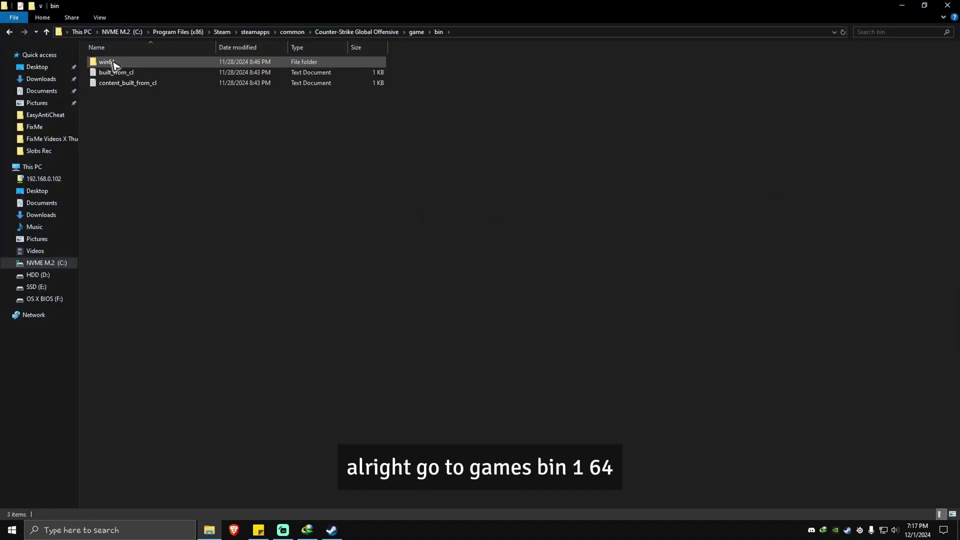
double_click(113, 64)
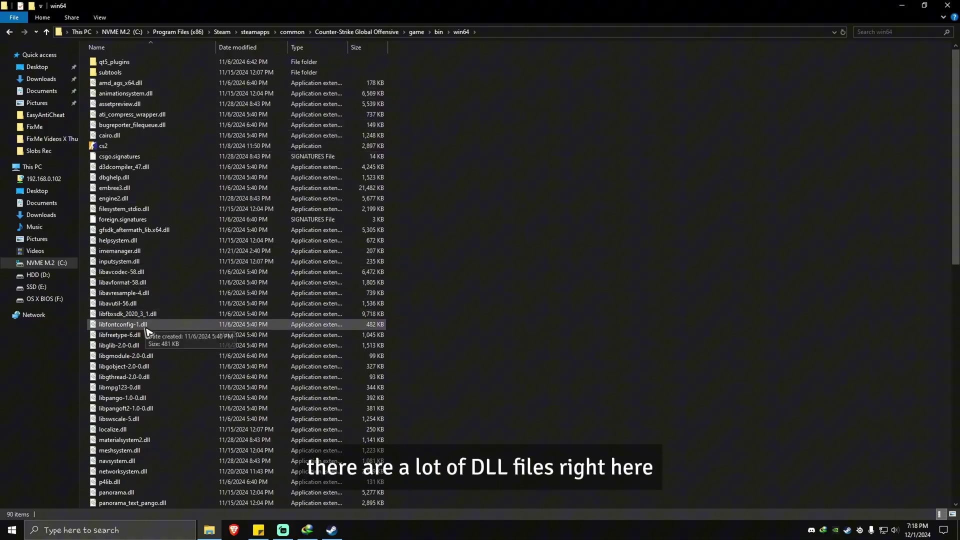
Step: Search the win64 folder for steam_api
scroll(148, 352, down, 1)
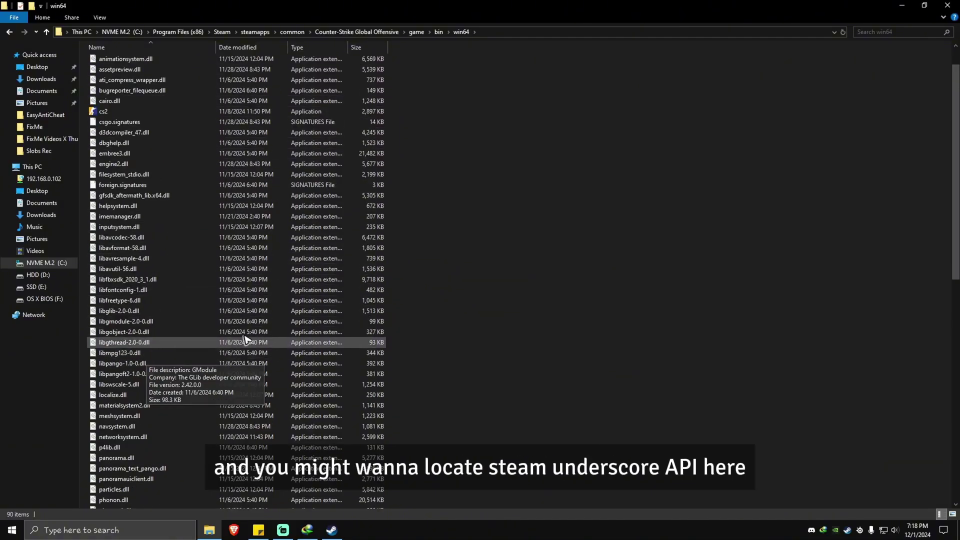
click(881, 32)
text(steam_)
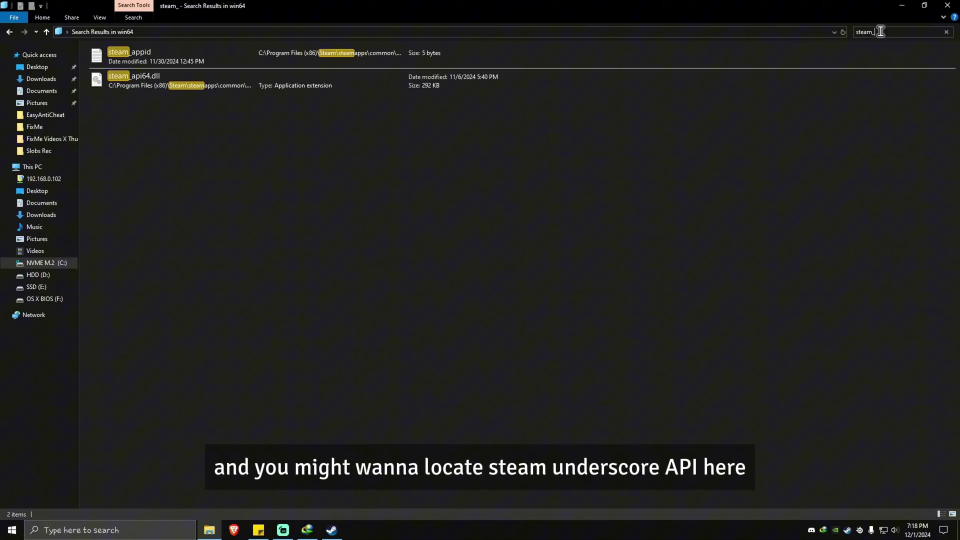
text(api)
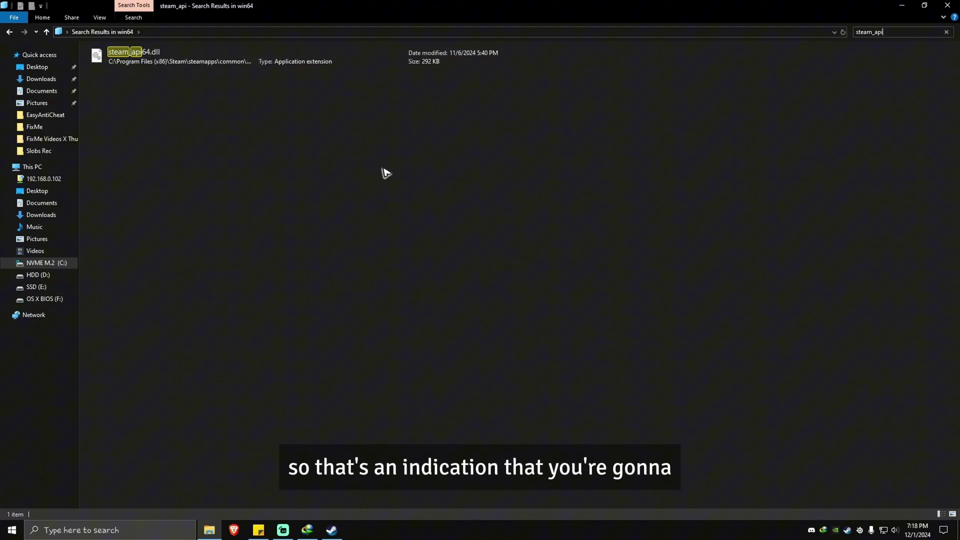
Step: Return to the full win64 folder listing and paste the two cut DLL files there
click(9, 32)
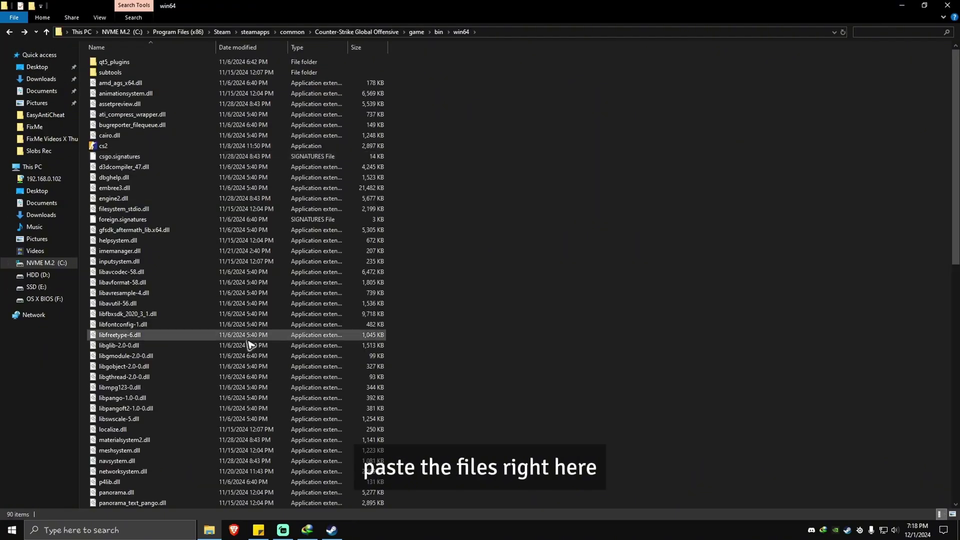
click(500, 267)
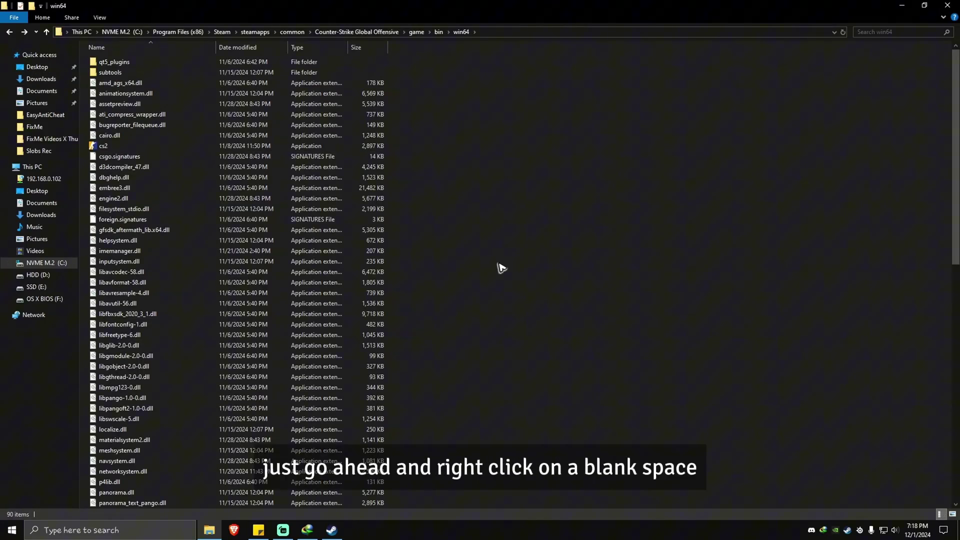
right_click(501, 267)
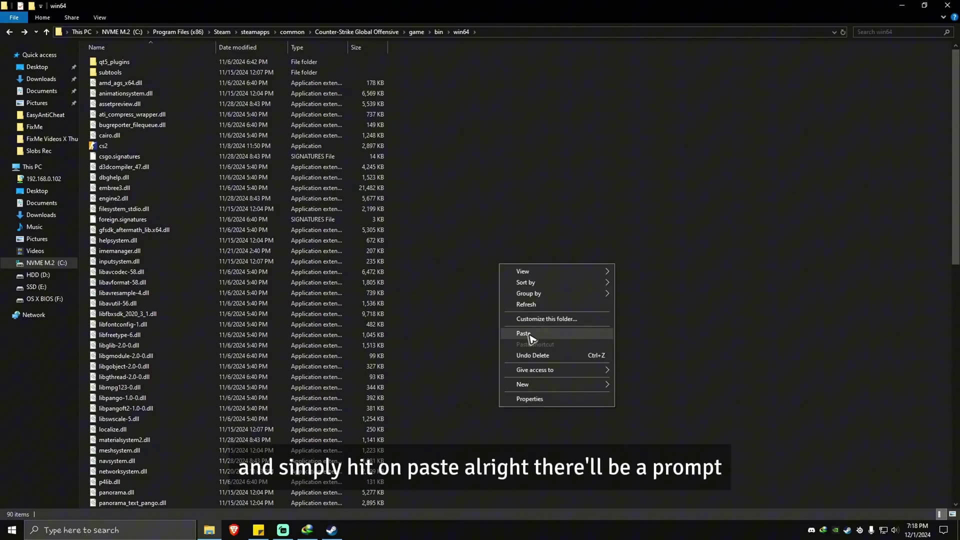